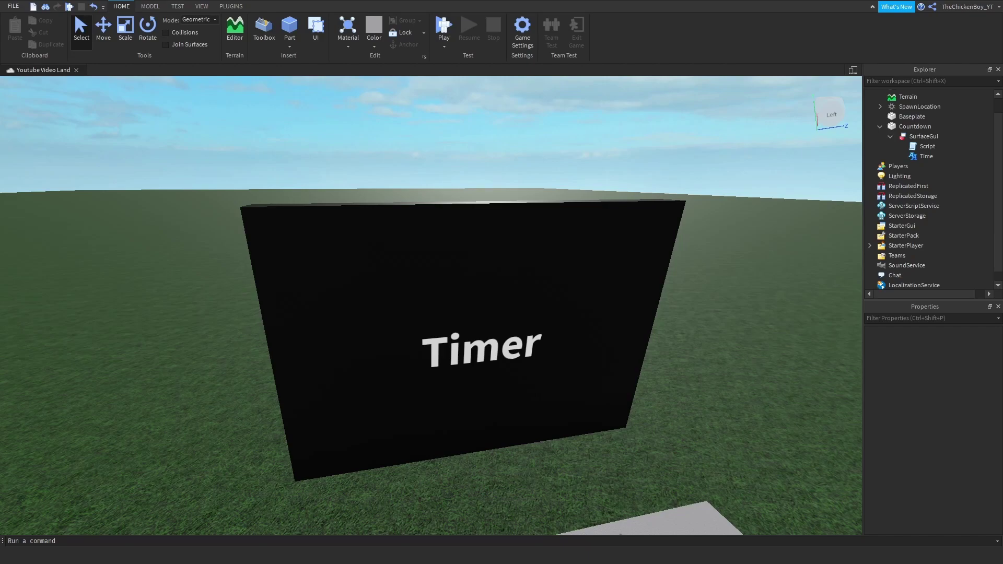
# Step: Select the Countdown part in the Explorer to show its properties
pyautogui.moveTo(891, 143); pyautogui.dragTo(900, 134)
pyautogui.click(899, 130)
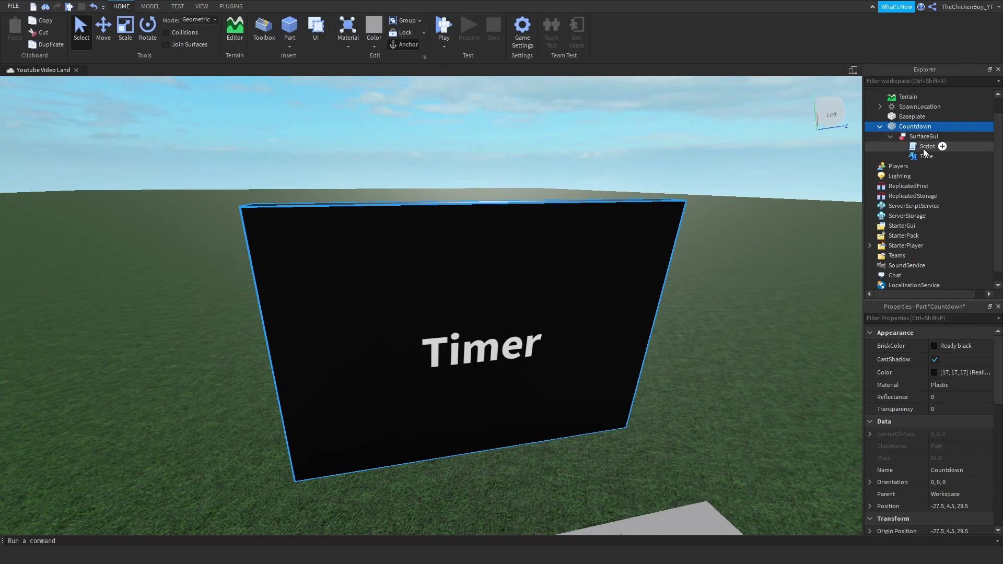
pyautogui.moveTo(926, 156)
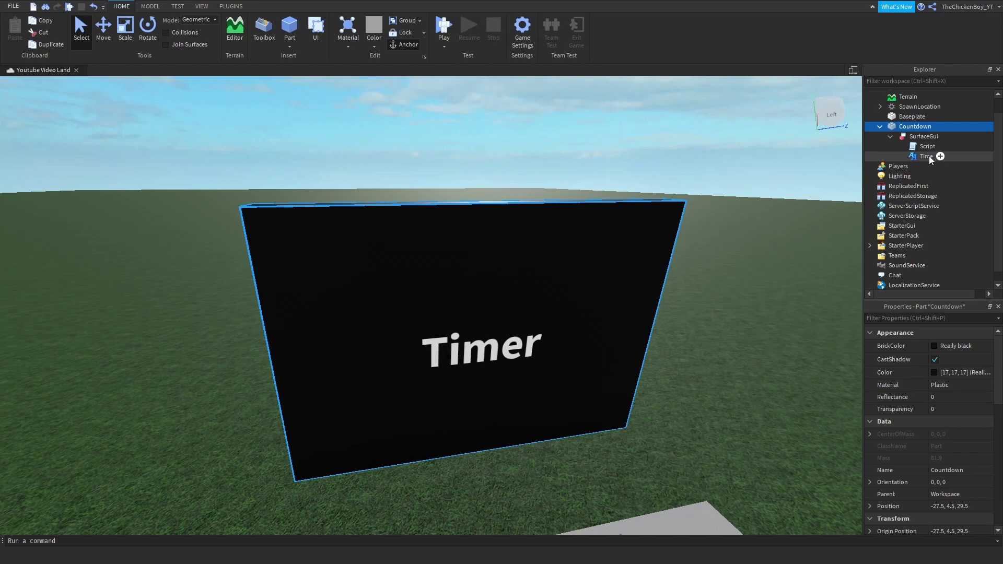
# Step: Select the Time text label to view its Timer text and scaled-text settings
pyautogui.click(928, 156)
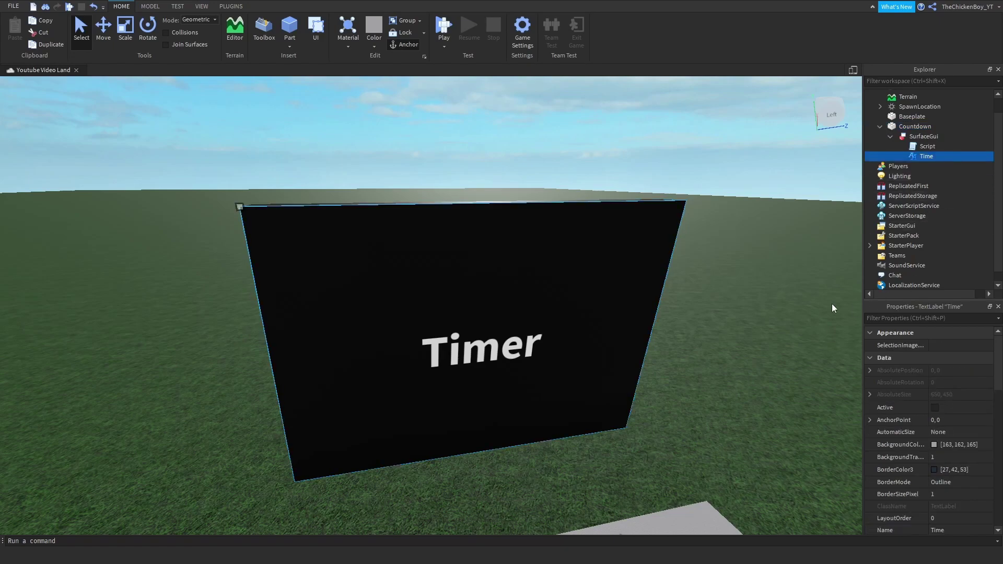
pyautogui.scroll(-5, 962, 454)
pyautogui.scroll(-5, 949, 443)
pyautogui.scroll(-5, 963, 481)
pyautogui.scroll(-3, 954, 354)
pyautogui.scroll(1, 901, 384)
pyautogui.scroll(2, 928, 403)
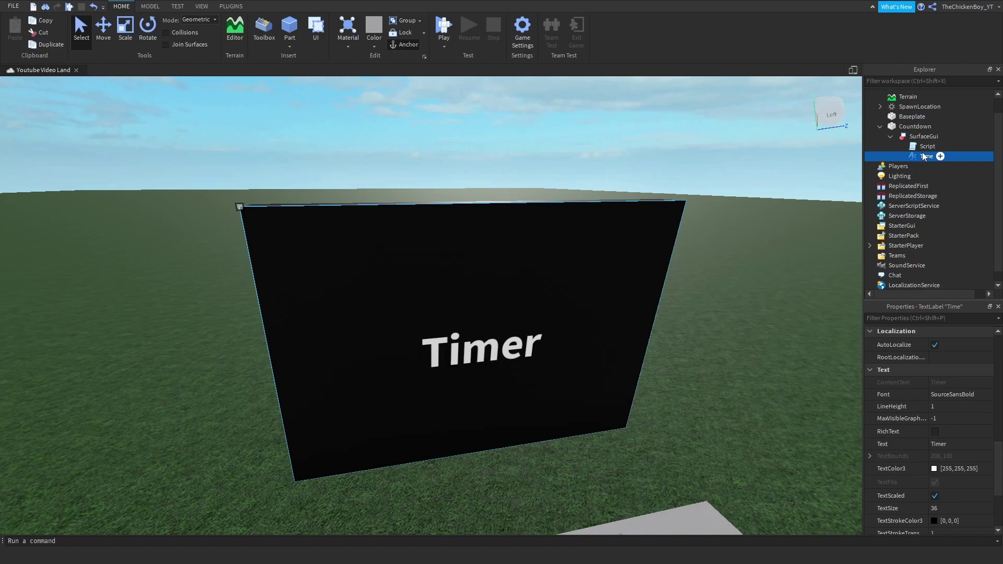
# Step: Open the Countdown script and declare mFloor and Stop locals and a while loop
pyautogui.doubleClick(917, 145)
pyautogui.write('local mFloor')
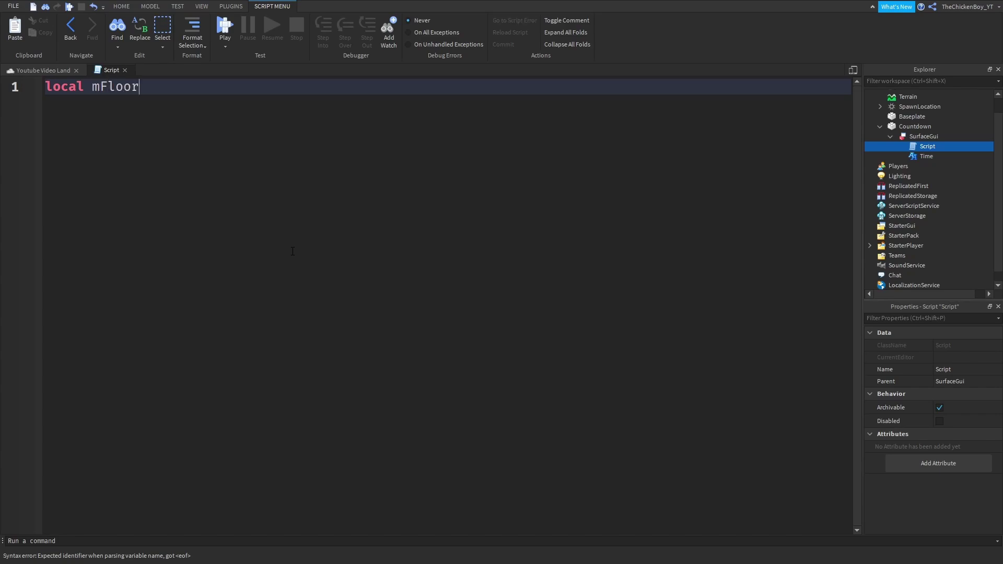
pyautogui.write(' = math.floor')
pyautogui.press('Return')
pyautogui.write('local Srop')
pyautogui.press('BackSpace')
pyautogui.press('BackSpace')
pyautogui.press('BackSpace')
pyautogui.write('top = 0')
pyautogui.press('Return')
pyautogui.press('Return')
pyautogui.write('while true do wait(1)')
pyautogui.press('Return')
pyautogui.write('wait()')
pyautogui.press('Return')
pyautogui.write('local Time = 1672531200 - tick()')
pyautogui.press('Return')
pyautogui.write('local Days = mFl')
pyautogui.press('Tab')
pyautogui.write('((Time/60/60/24) %(365 +0.2425')
pyautogui.press('Return')
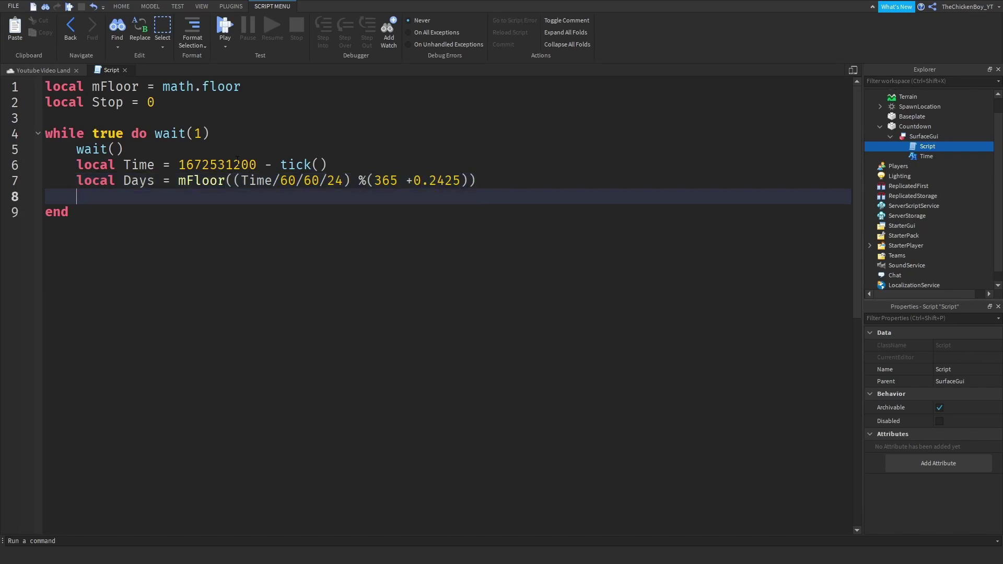
pyautogui.write('local Hours = mFloor((Time/60/60) % ')
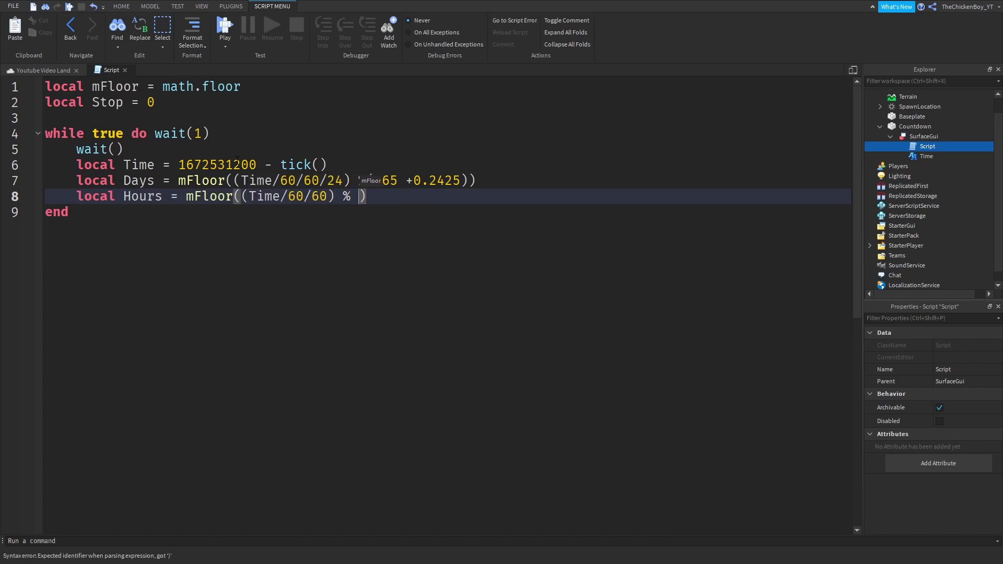
pyautogui.write('24)')
# Step: Compute Hours and Seconds, and inside if Stop == 0 set Time.Text to the D/H/M/S string
pyautogui.press('Return')
pyautogui.write('local Seconds = mFloor(Time % 60)')
pyautogui.press('Return')
pyautogui.press('Return')
pyautogui.write('if Stop == 0 then')
pyautogui.press('Return')
pyautogui.write('script.Parent.Time')
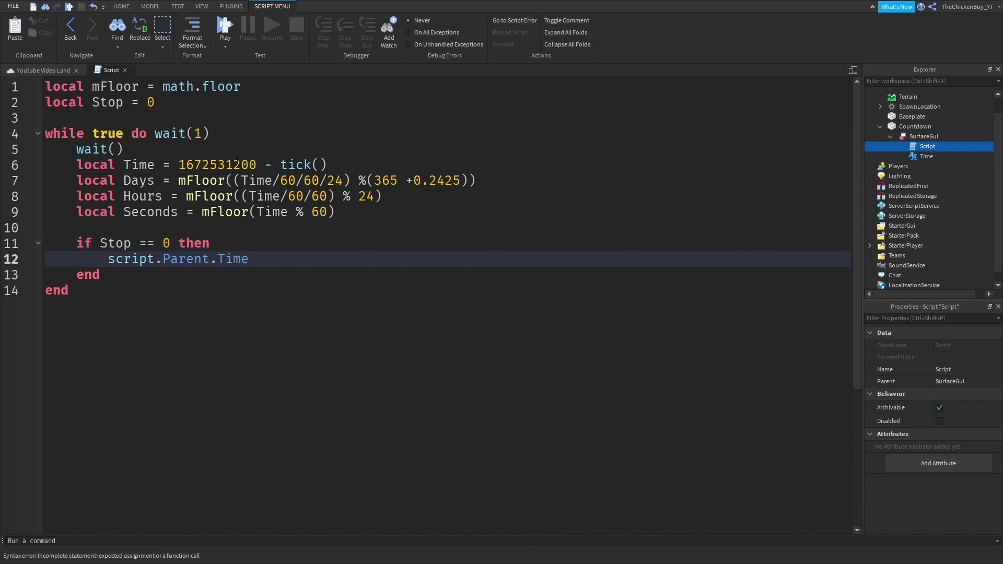
pyautogui.write('.Text = Days.."D"..Hours.."H"..Minutes.."M"..Seconbds')
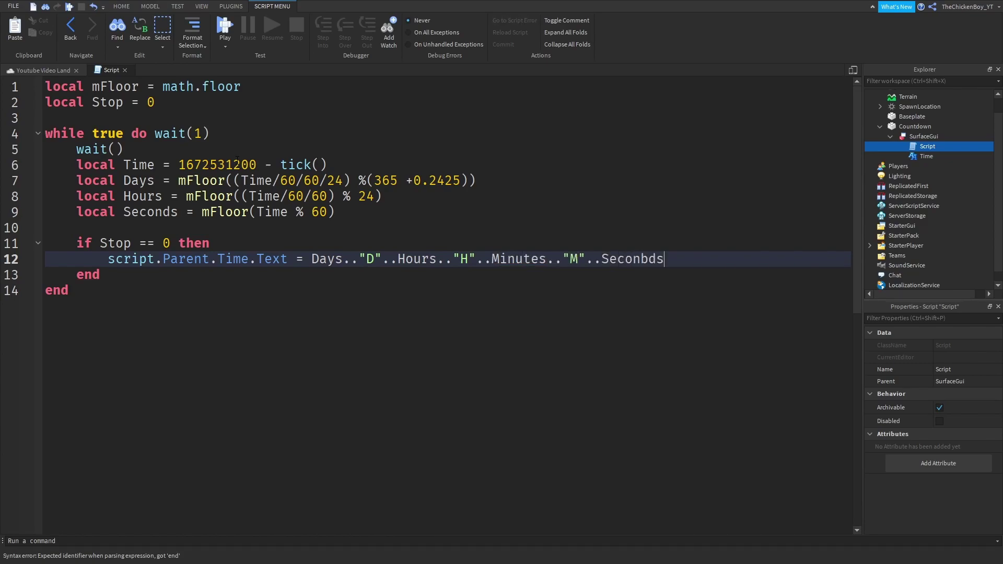
pyautogui.press('BackSpace')
pyautogui.press('BackSpace')
pyautogui.press('BackSpace')
pyautogui.write('ds.."S')
# Step: Insert the Minutes calculation after Hours and begin the Days/Hours/Minutes/Seconds == 0 check
pyautogui.click(384, 197)
pyautogui.press('Return')
pyautogui.write('local Minutes = mFloor((Time/60)%60')
pyautogui.click(159, 291)
pyautogui.press('Return')
pyautogui.press('Return')
pyautogui.write('if Days == 0 and Hours == 0 and Minutes ==  0')
pyautogui.press('BackSpace')
pyautogui.write('0 and Seconds == 0')
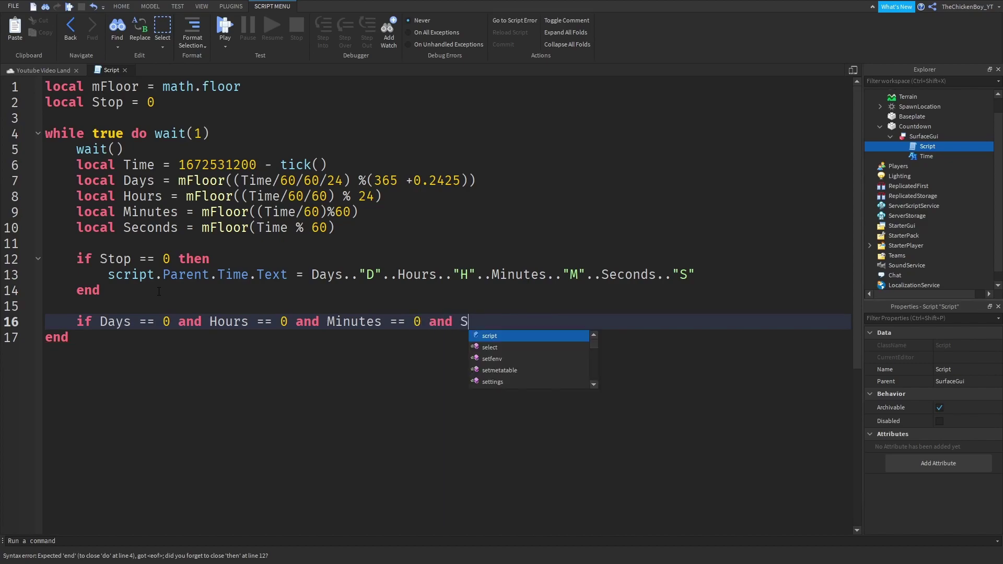